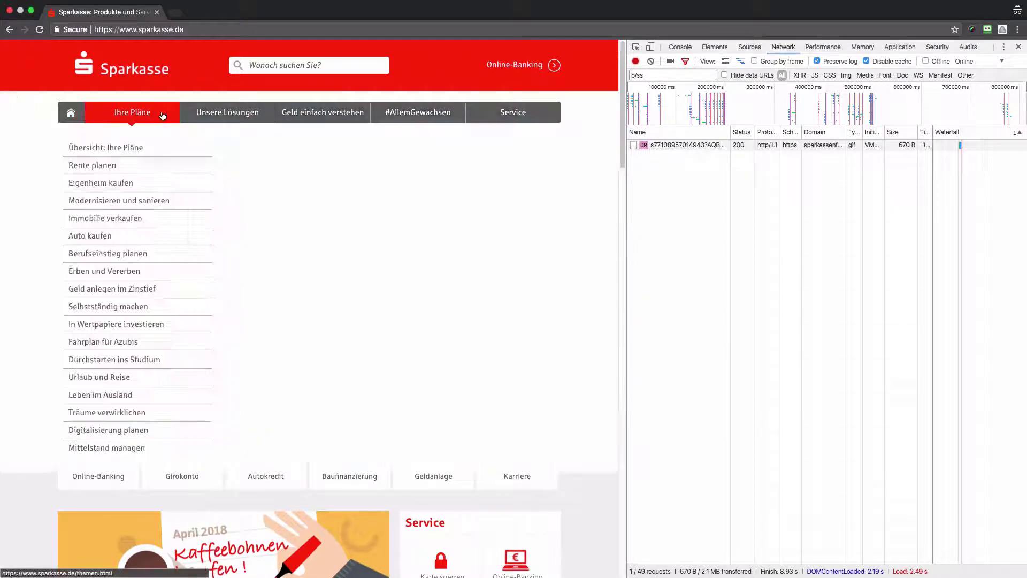
From the Ihre Pläne menu, inspect the newest b/ss call's query parameters (pe lnk_o).
left_click(162, 115)
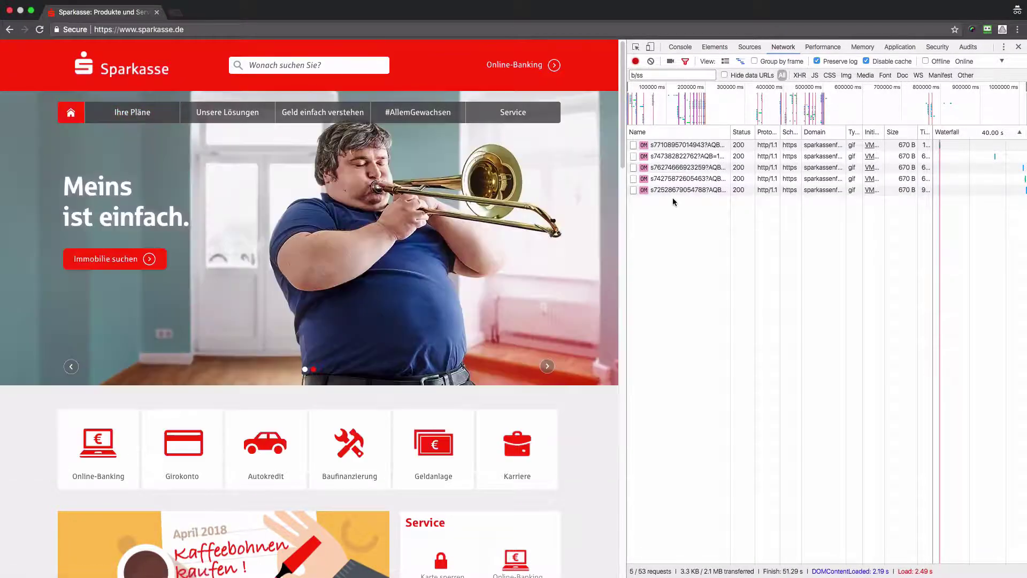
left_click(671, 191)
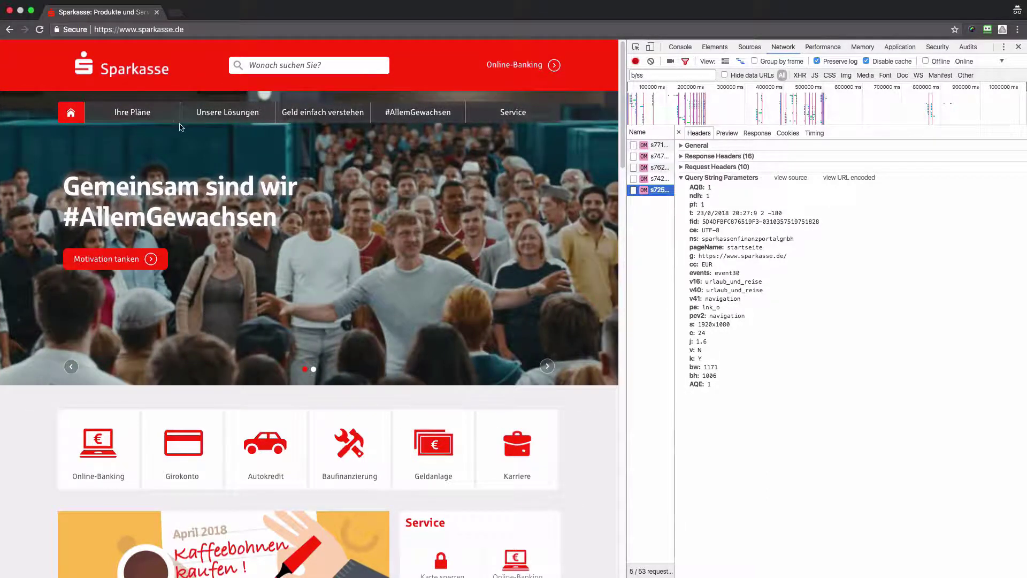
Follow Schaden im Ferienhaus, inspect its b/ss call, then open the Auslandsversicherungen recommendation.
left_click(156, 120)
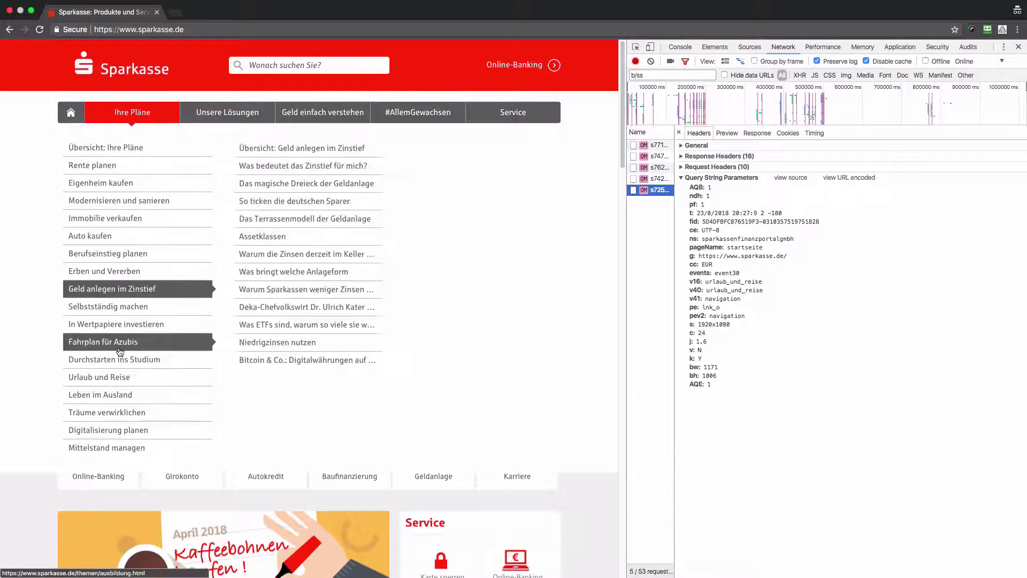
mouse_move(138, 377)
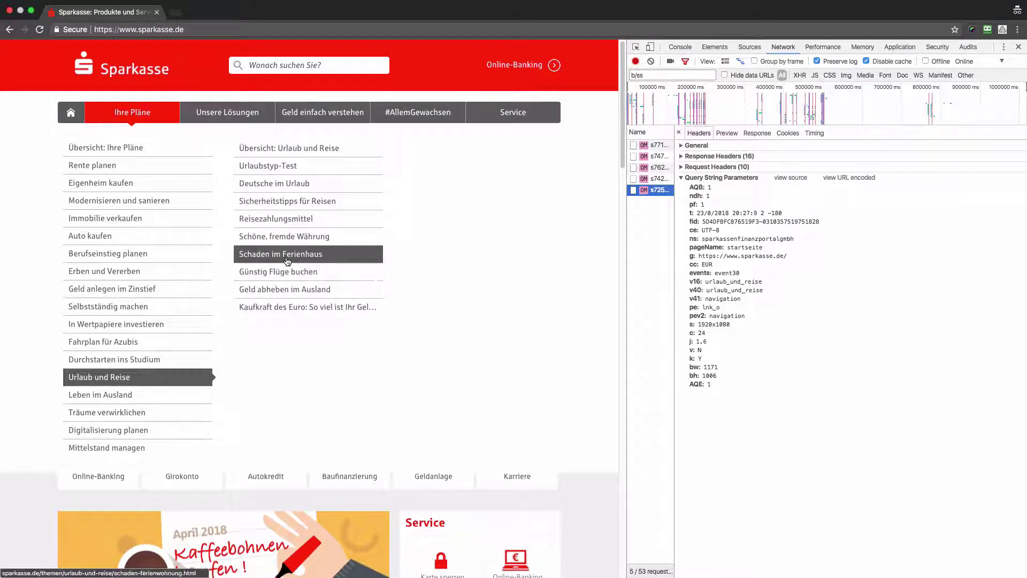
left_click(287, 258)
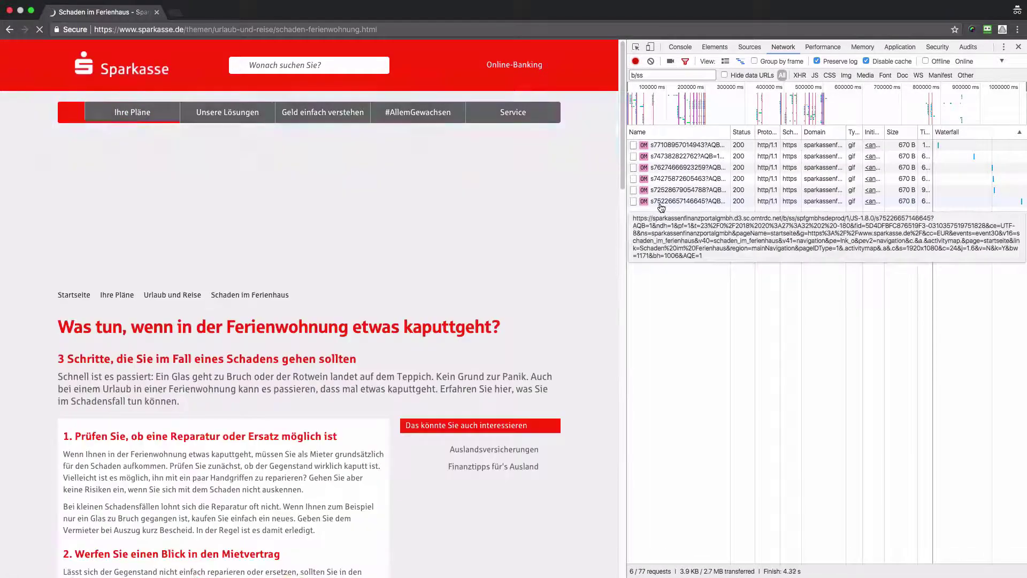
left_click(661, 204)
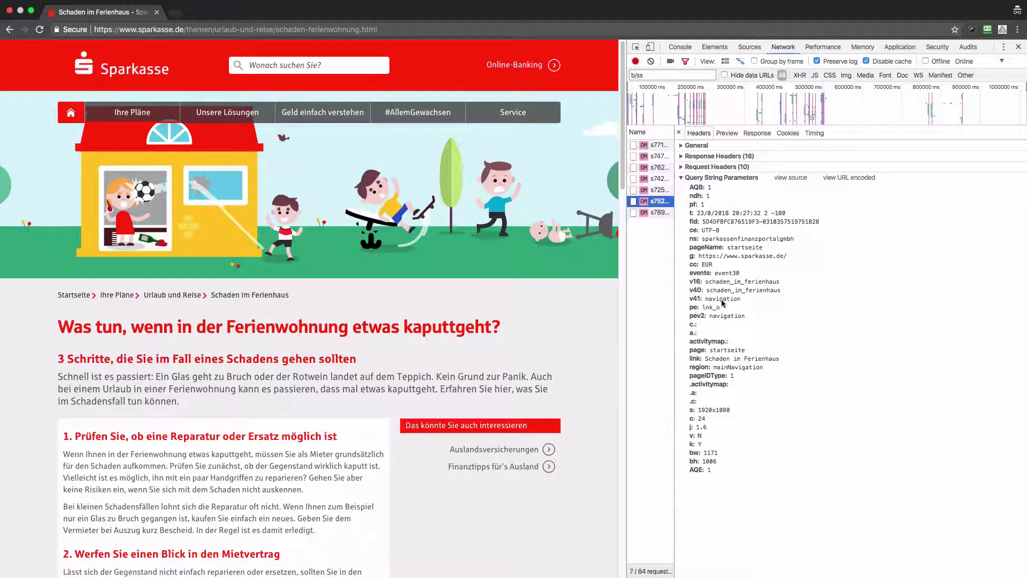
left_click(481, 451)
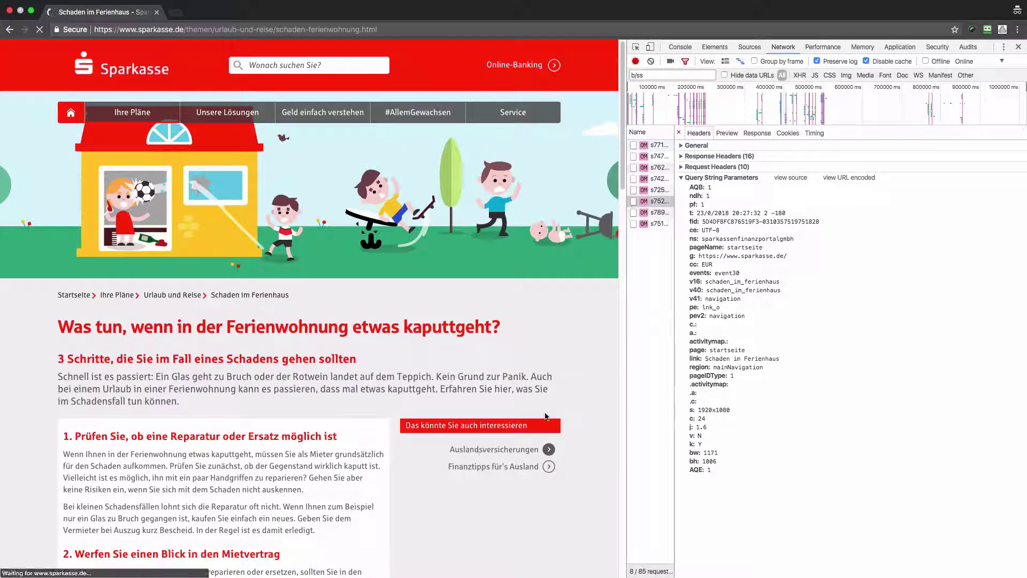
Follow the Jetzt aussteigen! link and inspect its b/ss call with region BODY.
left_click(658, 224)
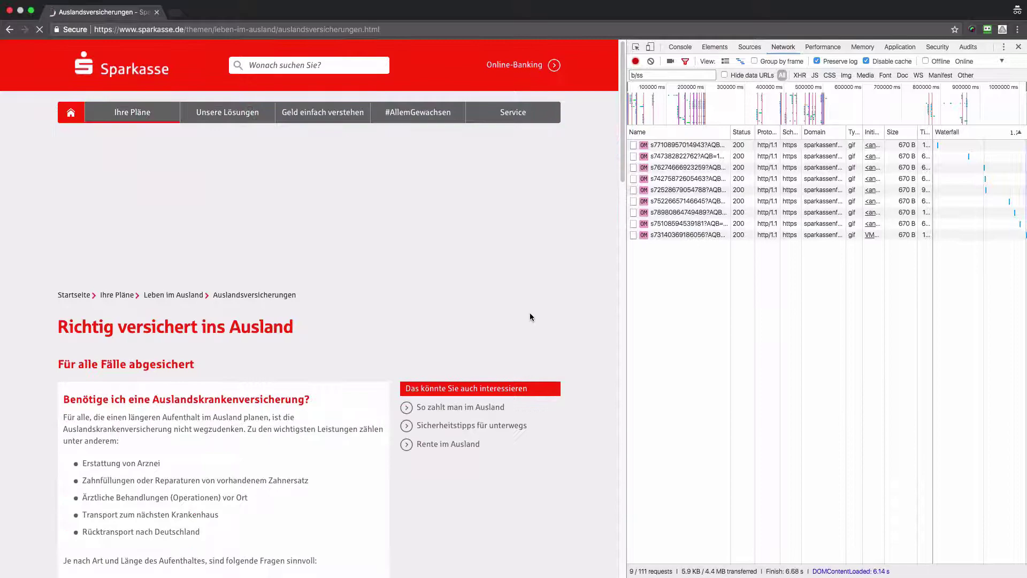
scroll(530, 316, "down", 5)
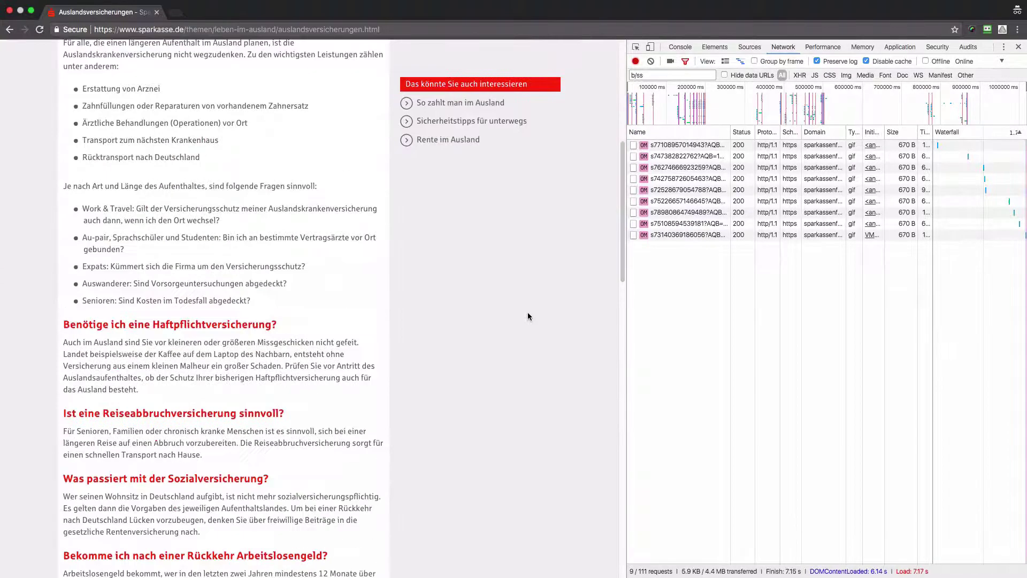
scroll(527, 316, "down", 3)
scroll(523, 318, "down", 3)
scroll(520, 318, "down", 5)
scroll(519, 319, "up", 2)
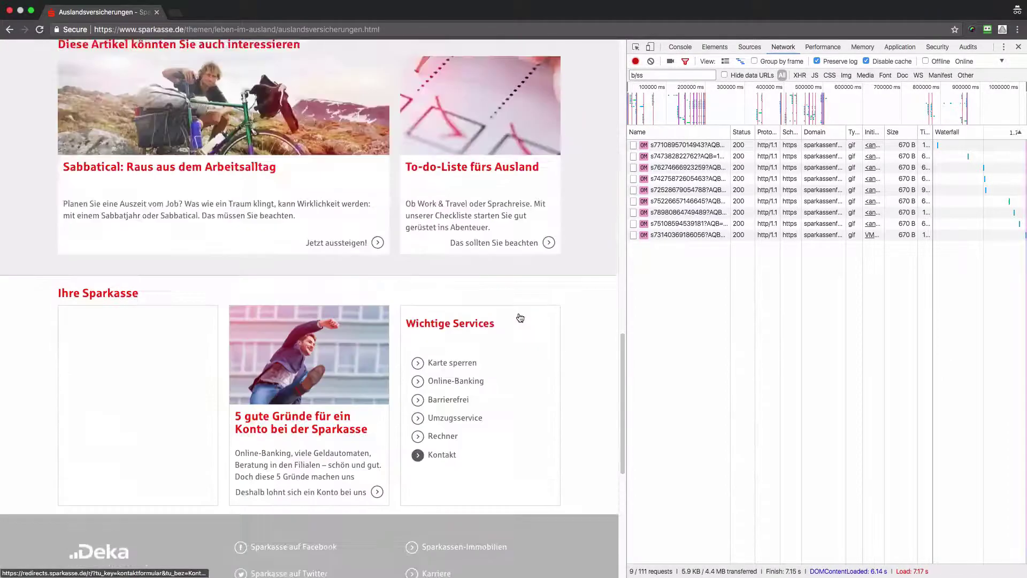
scroll(519, 318, "up", 1)
left_click(349, 333)
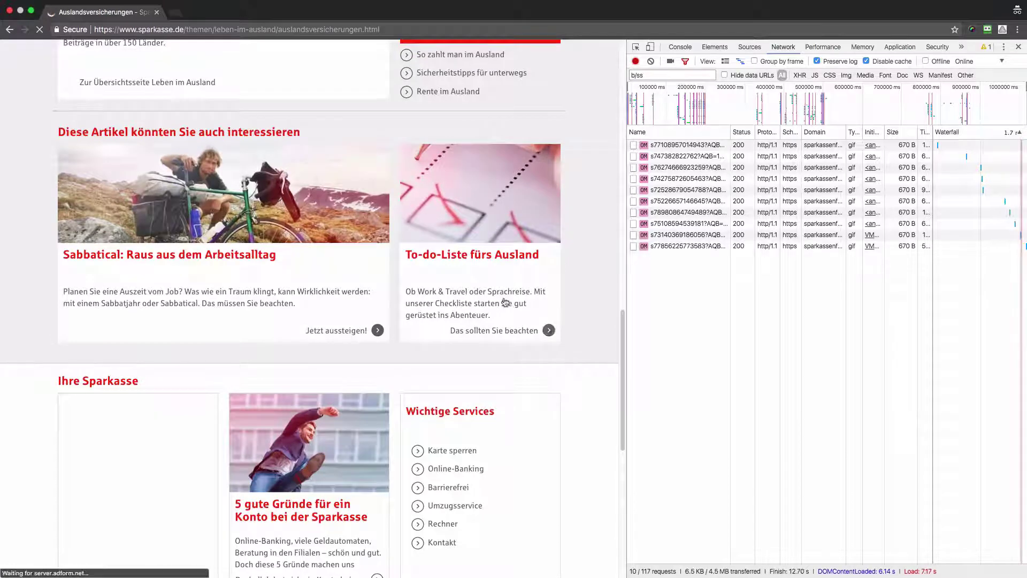
left_click(657, 246)
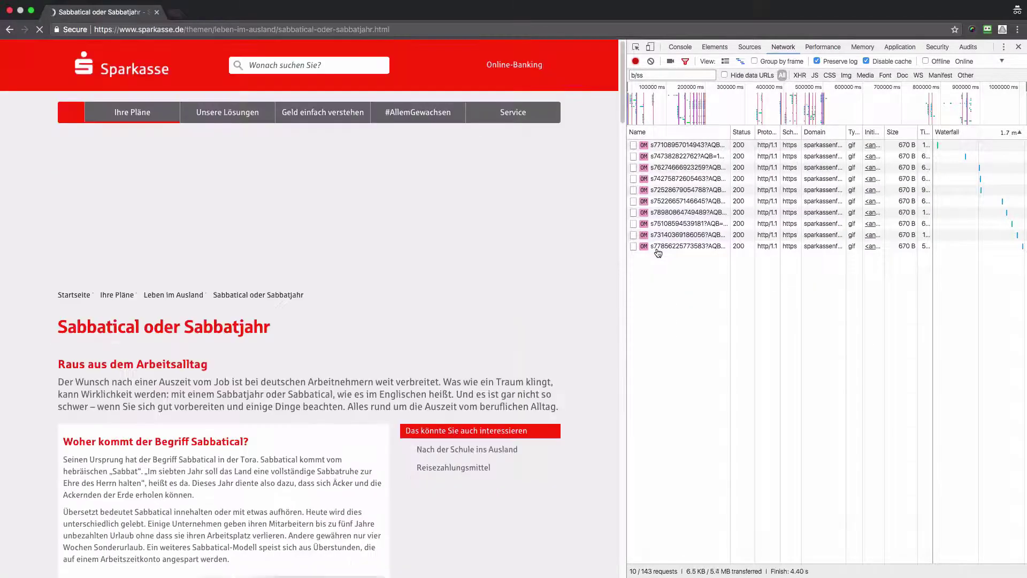
left_click(657, 248)
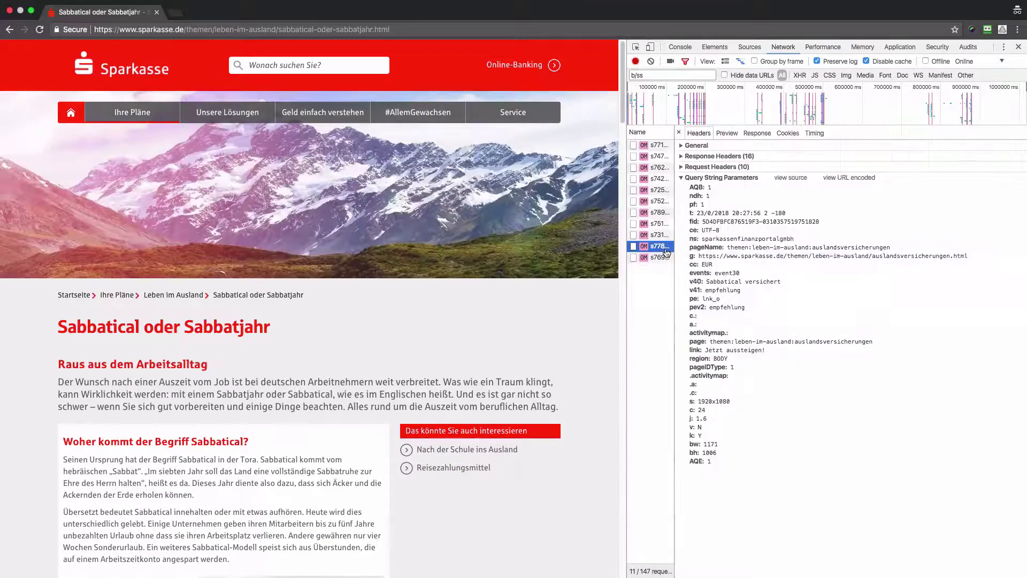